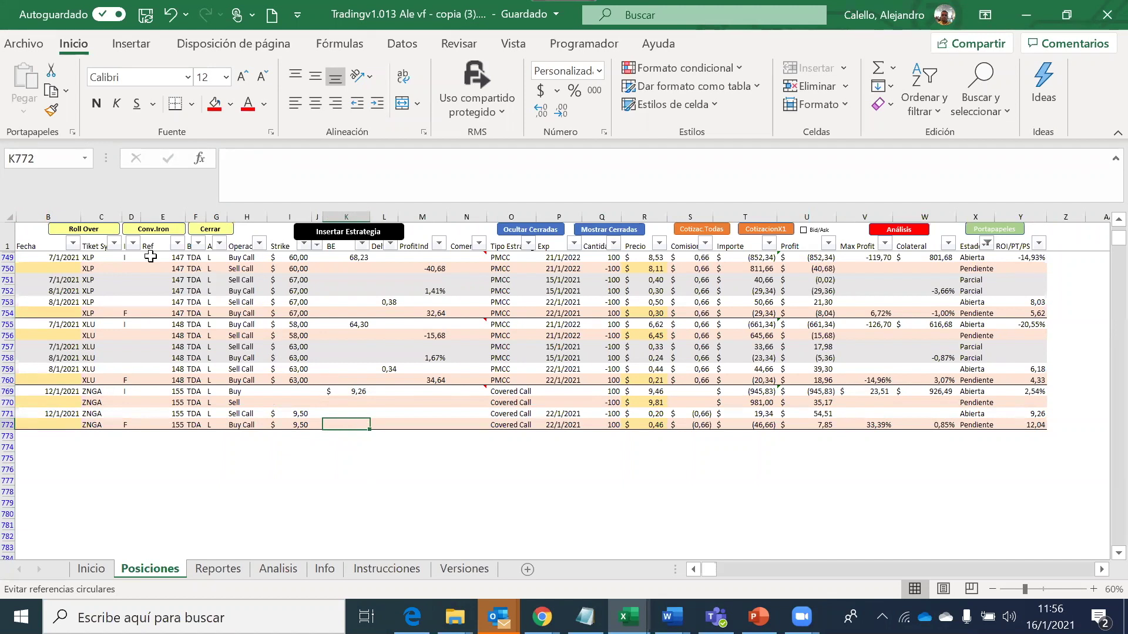
# Step: Roll over the ZNGA covered call position with reference number 155, updating its break-even and profit formulas
pyautogui.click(102, 229)
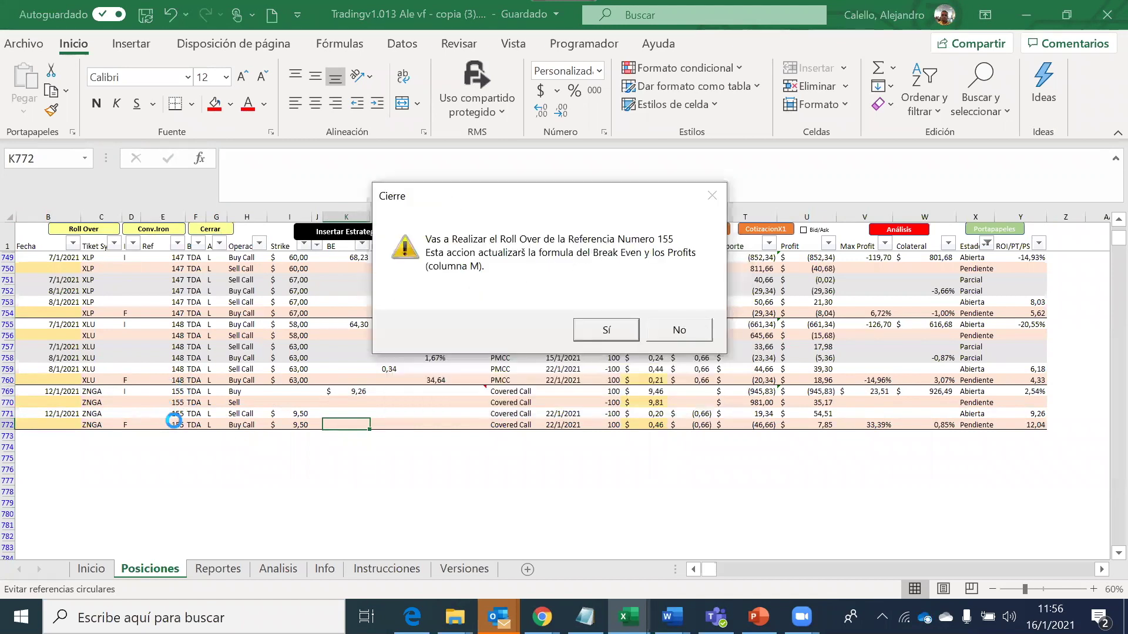
pyautogui.click(625, 337)
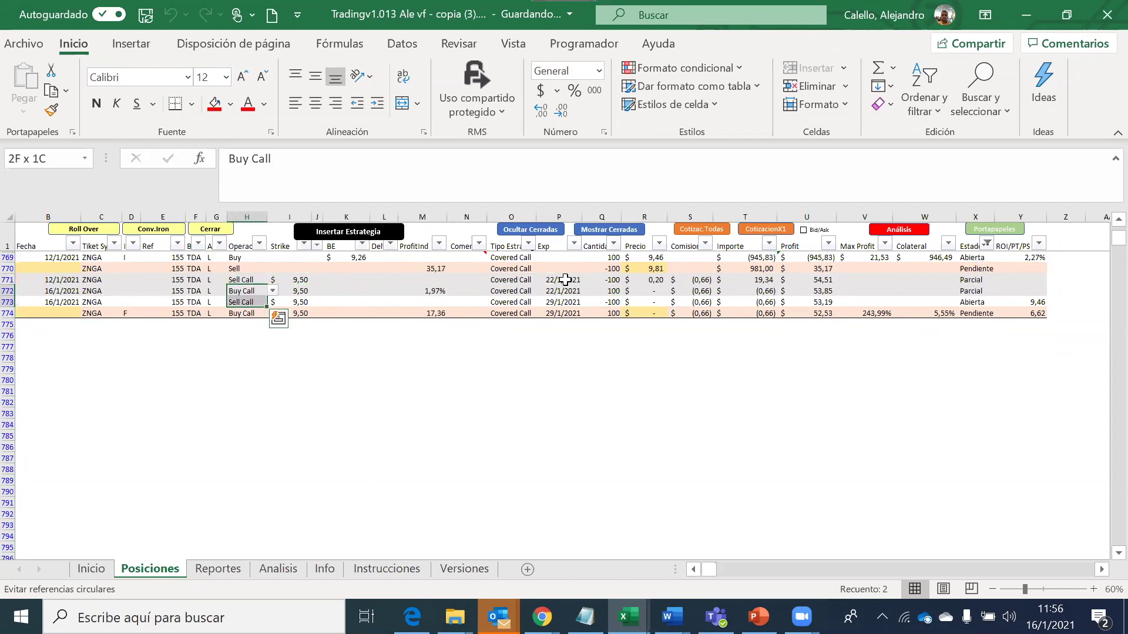
# Step: Review the two ZNGA rows added by the roll over, rows 772 and 773, from the operation column across
pyautogui.hotkey('shift', 'Right')
pyautogui.hotkey('shift', 'Right')
pyautogui.hotkey('shift', 'Right')
pyautogui.hotkey('shift', 'Right')
pyautogui.hotkey('shift', 'Right')
pyautogui.hotkey('shift', 'Right')
pyautogui.hotkey('shift', 'Right')
pyautogui.hotkey('shift', 'Right')
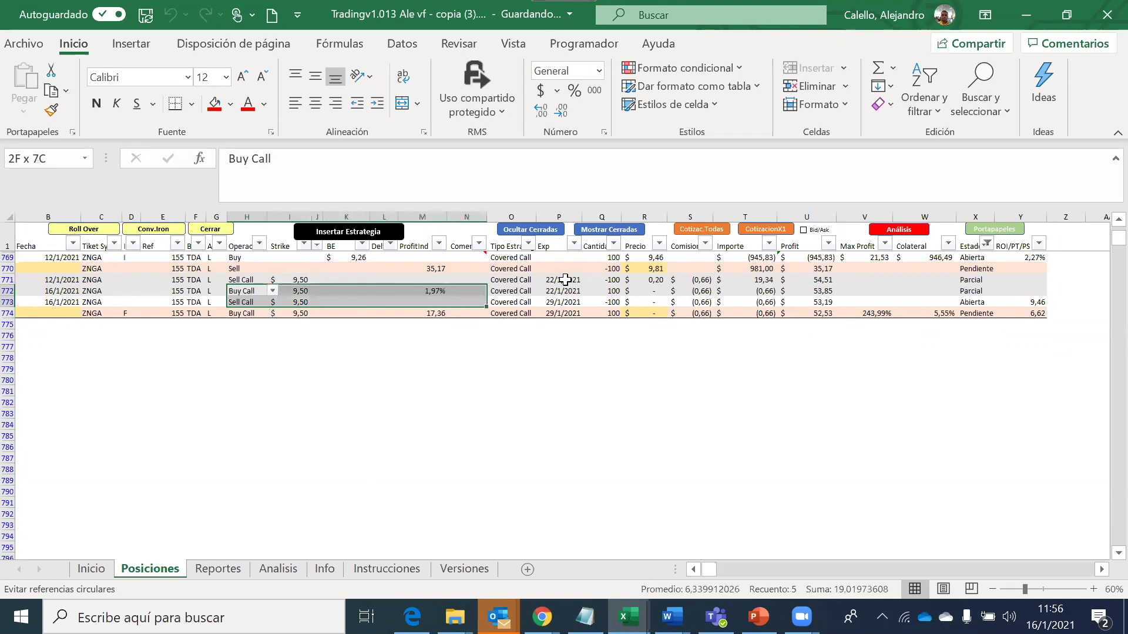
pyautogui.press('Right')
pyautogui.press('Right')
pyautogui.press('Right')
pyautogui.press('Right')
pyautogui.press('Right')
# Step: Review the original ZNGA sold call and its buyback in rows 771 and 772, from the strike column across
pyautogui.press('Up')
pyautogui.press('Left')
pyautogui.press('Left')
pyautogui.press('Left')
pyautogui.press('Left')
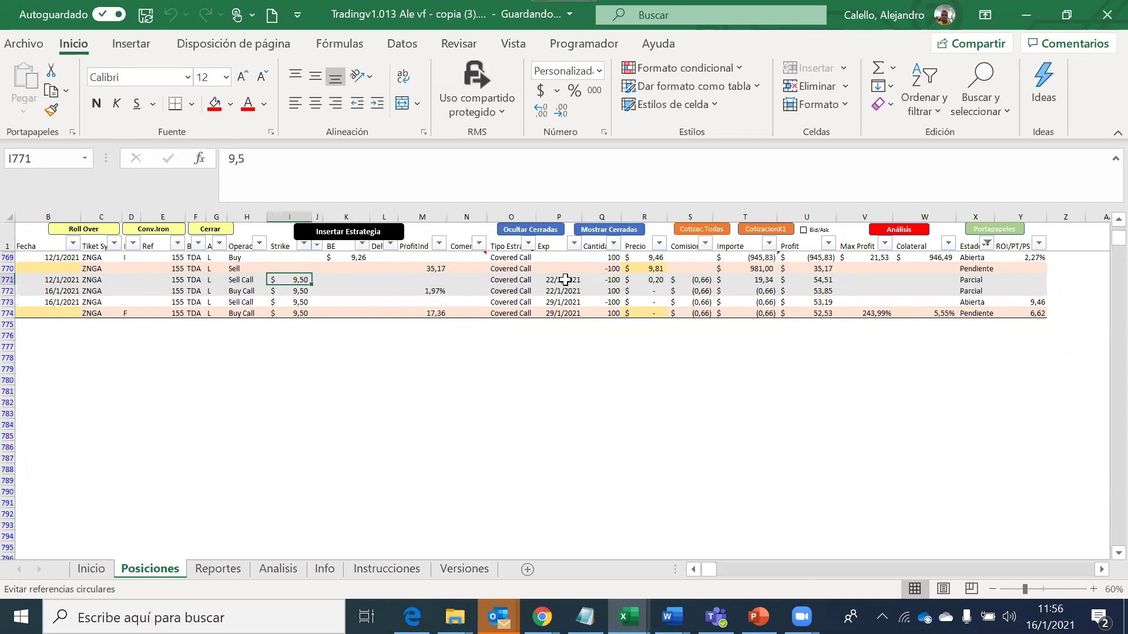
pyautogui.hotkey('shift', 'Down')
pyautogui.hotkey('shift', 'Right')
pyautogui.hotkey('shift', 'Right')
pyautogui.hotkey('shift', 'Right')
pyautogui.hotkey('shift', 'Right')
pyautogui.hotkey('shift', 'Right')
pyautogui.hotkey('shift', 'Right')
pyautogui.hotkey('shift', 'Right')
pyautogui.hotkey('shift', 'Right')
pyautogui.hotkey('shift', 'Right')
pyautogui.hotkey('shift', 'Right')
pyautogui.hotkey('shift', 'Right')
pyautogui.hotkey('shift', 'Right')
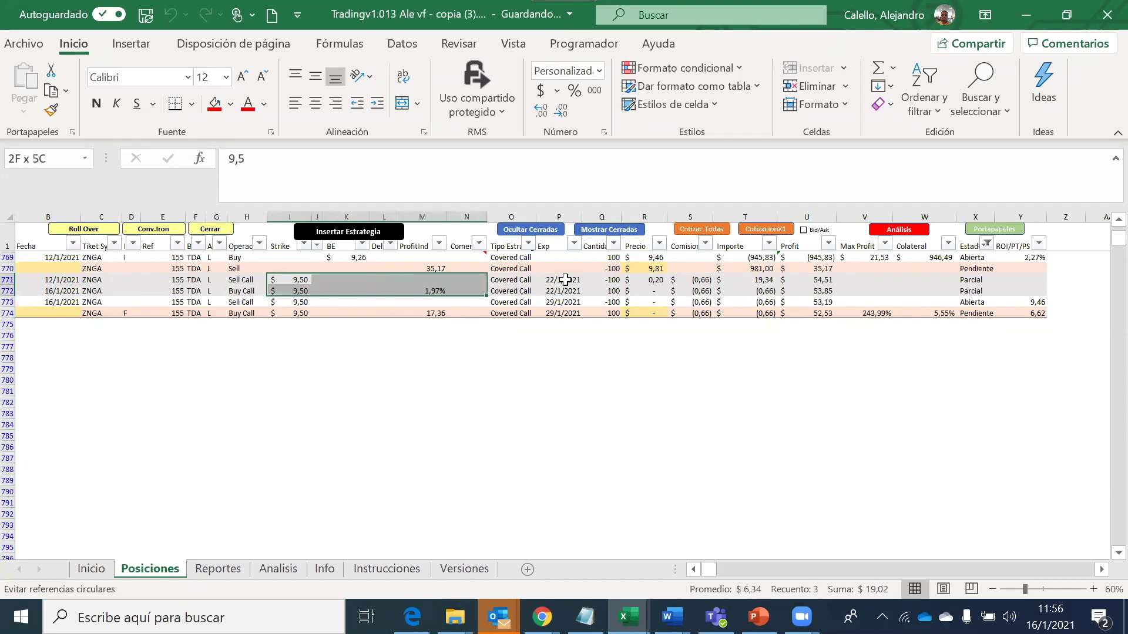
pyautogui.hotkey('shift', 'Right')
pyautogui.hotkey('shift', 'Right')
pyautogui.hotkey('shift', 'Right')
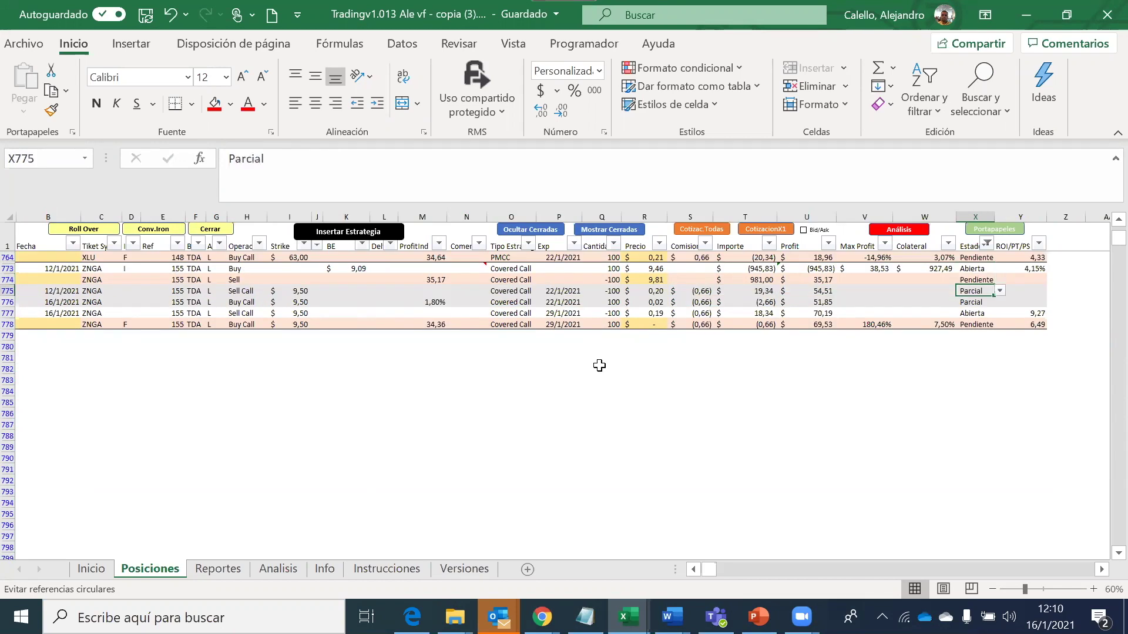
# Step: Examine the pending ZNGA buy call in row 778 and the reference 155 call rows directly above it
pyautogui.press('Down')
pyautogui.press('Down')
pyautogui.press('Down')
pyautogui.press('Left')
pyautogui.press('Left')
pyautogui.press('Left')
pyautogui.press('Left')
pyautogui.press('Left')
pyautogui.press('Left')
pyautogui.press('Left')
pyautogui.press('Left')
pyautogui.press('Left')
pyautogui.press('Left')
pyautogui.press('Left')
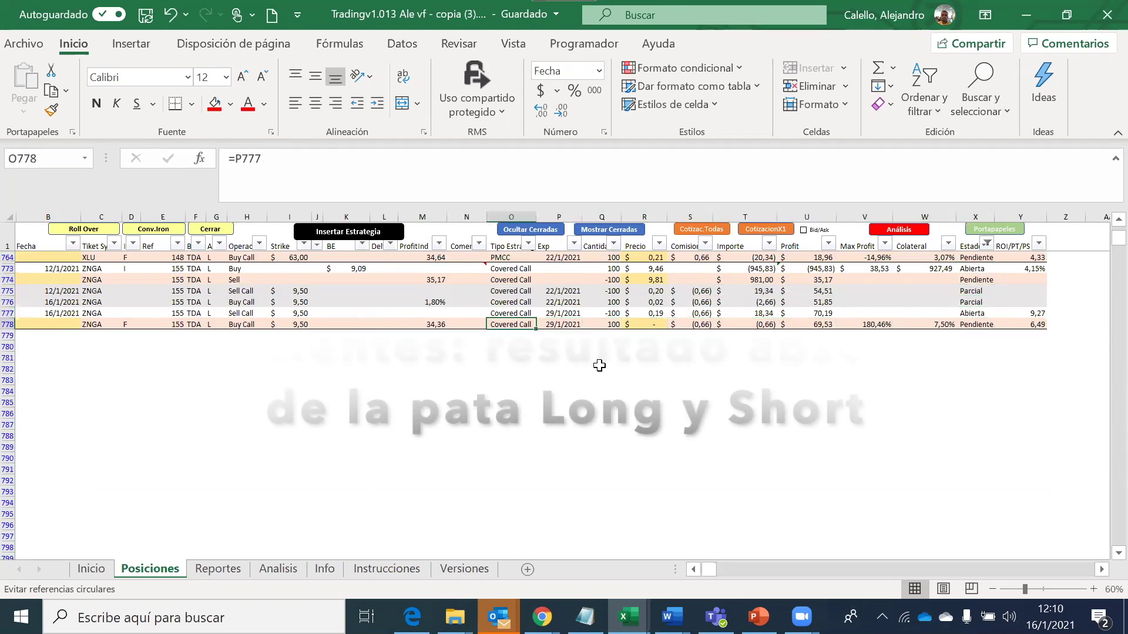
pyautogui.press('Up')
pyautogui.press('Up')
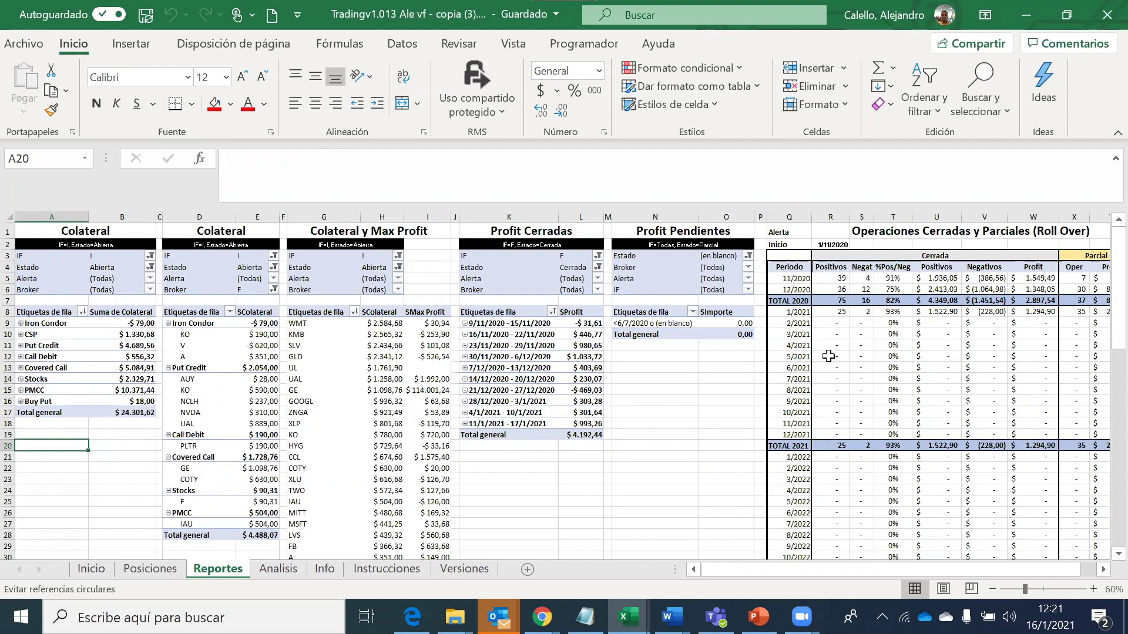
# Step: Examine the Cerrada section of the Operaciones Cerradas y Parciales report, from its heading through the TOTAL 2021 row
pyautogui.click(801, 319)
pyautogui.press('Right')
pyautogui.press('Right')
pyautogui.press('Right')
pyautogui.press('Right')
pyautogui.press('Right')
pyautogui.press('Right')
pyautogui.press('Right')
pyautogui.press('Right')
pyautogui.press('Right')
pyautogui.press('Right')
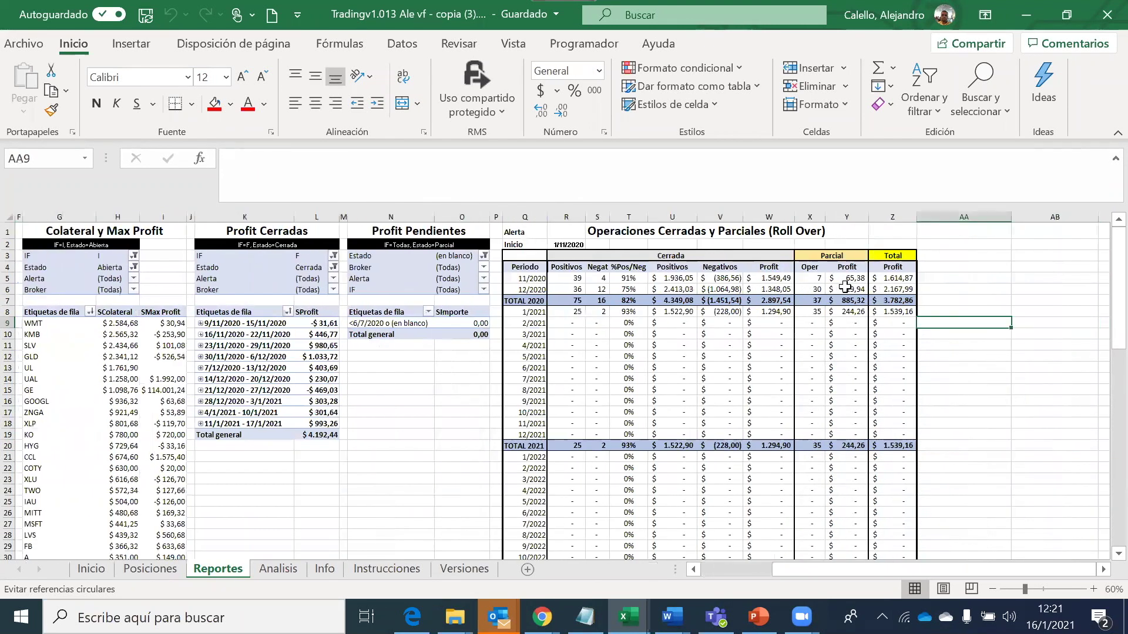
pyautogui.press('Up')
pyautogui.press('Up')
pyautogui.press('Up')
pyautogui.press('Left')
pyautogui.press('Left')
pyautogui.press('Left')
pyautogui.press('Left')
pyautogui.press('Left')
pyautogui.press('Left')
pyautogui.press('Left')
pyautogui.press('Left')
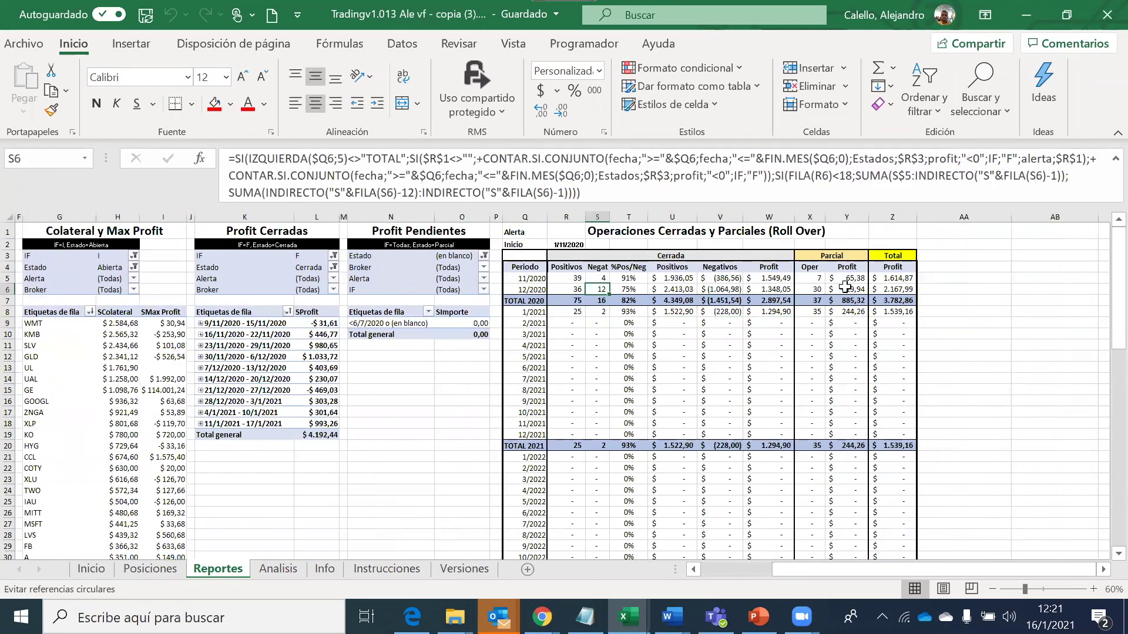
pyautogui.press('Up')
pyautogui.press('Left')
pyautogui.press('Up')
pyautogui.press('Up')
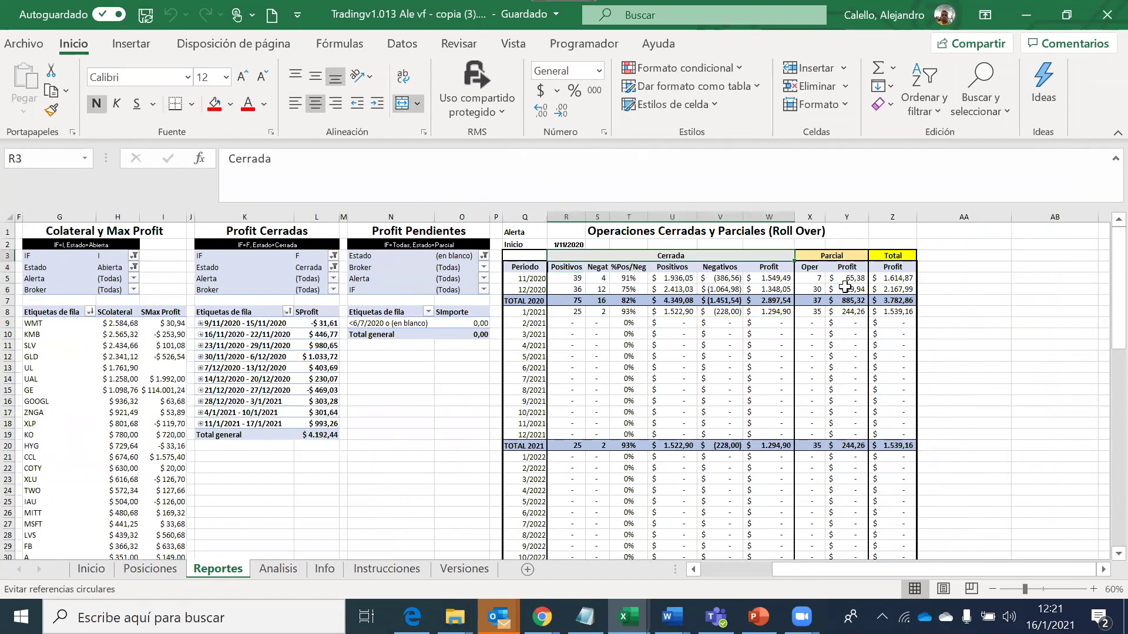
pyautogui.hotkey('shift', 'Down')
pyautogui.hotkey('shift', 'Down')
pyautogui.hotkey('shift', 'Down')
pyautogui.hotkey('shift', 'Down')
pyautogui.hotkey('shift', 'Down')
pyautogui.hotkey('shift', 'Down')
pyautogui.hotkey('shift', 'Down')
pyautogui.hotkey('shift', 'Down')
pyautogui.hotkey('shift', 'Down')
pyautogui.hotkey('shift', 'Down')
pyautogui.hotkey('shift', 'Down')
pyautogui.hotkey('shift', 'Down')
pyautogui.hotkey('shift', 'Down')
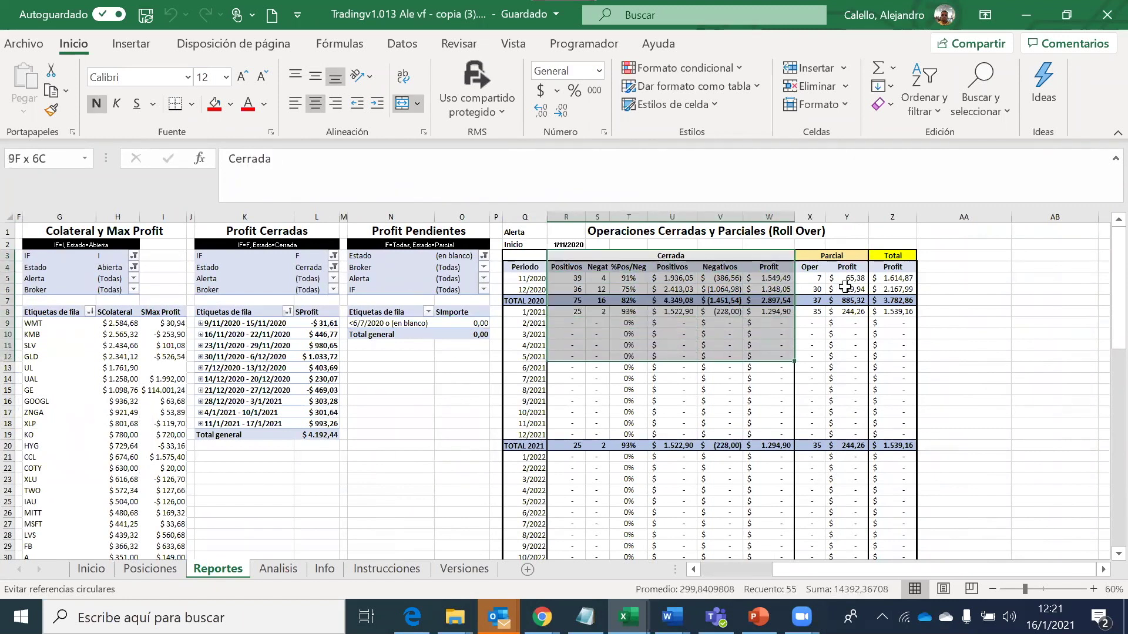
pyautogui.hotkey('shift', 'Down')
pyautogui.hotkey('shift', 'Down')
pyautogui.hotkey('shift', 'Down')
pyautogui.hotkey('shift', 'Down')
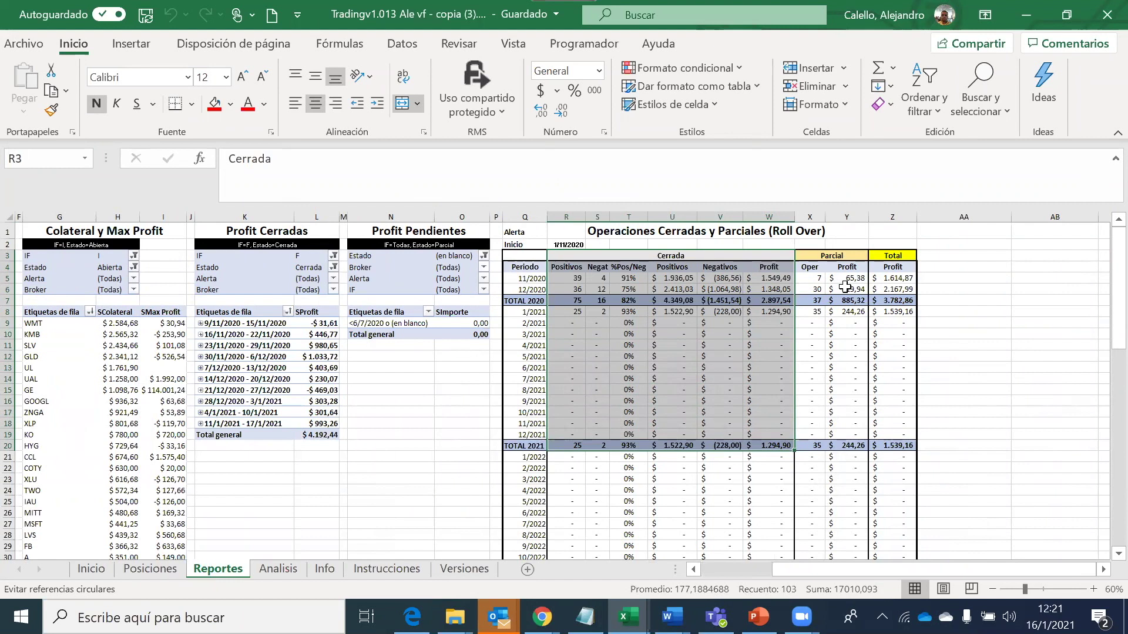
# Step: Inspect the 11/2020 formulas of the Cerrada section, from the count of positive operations through the profit column
pyautogui.click(566, 279)
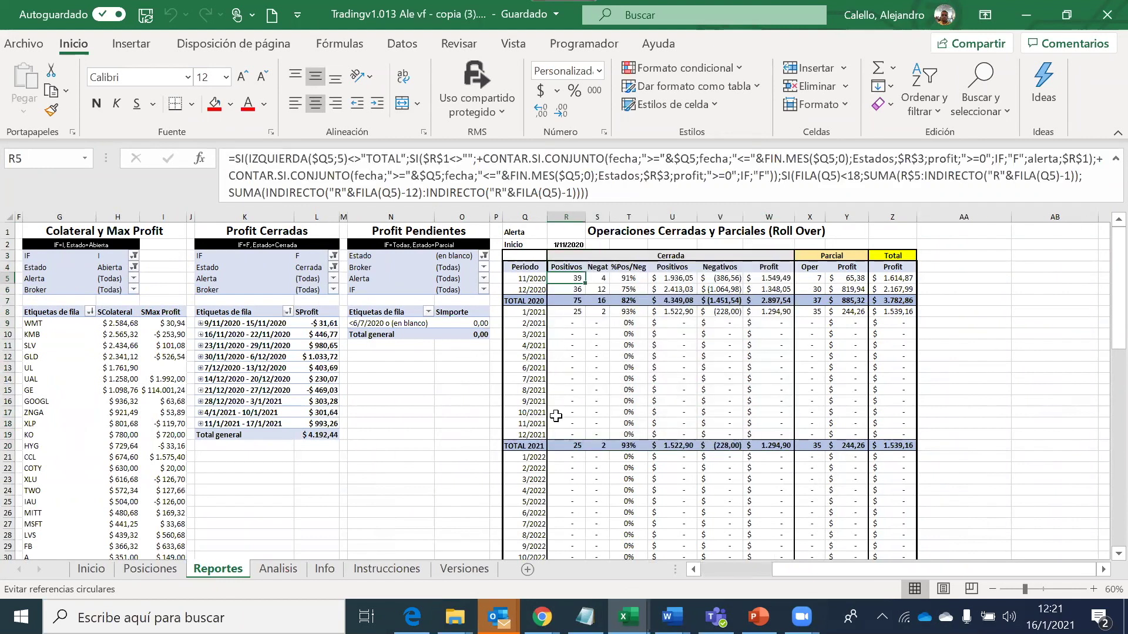
pyautogui.press('Right')
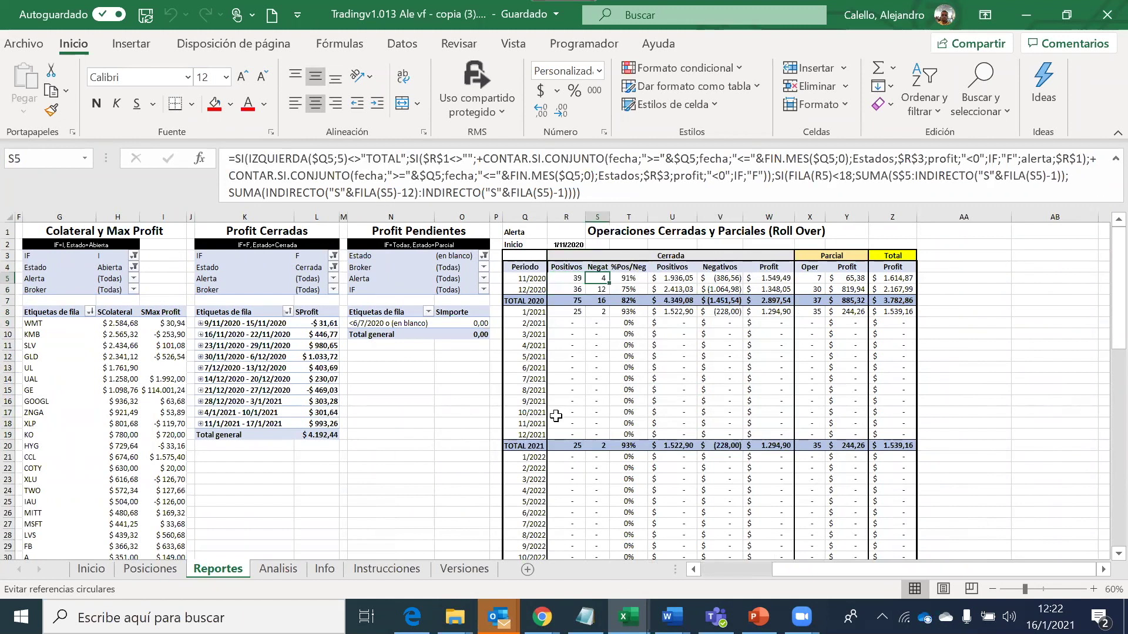
pyautogui.press('Right')
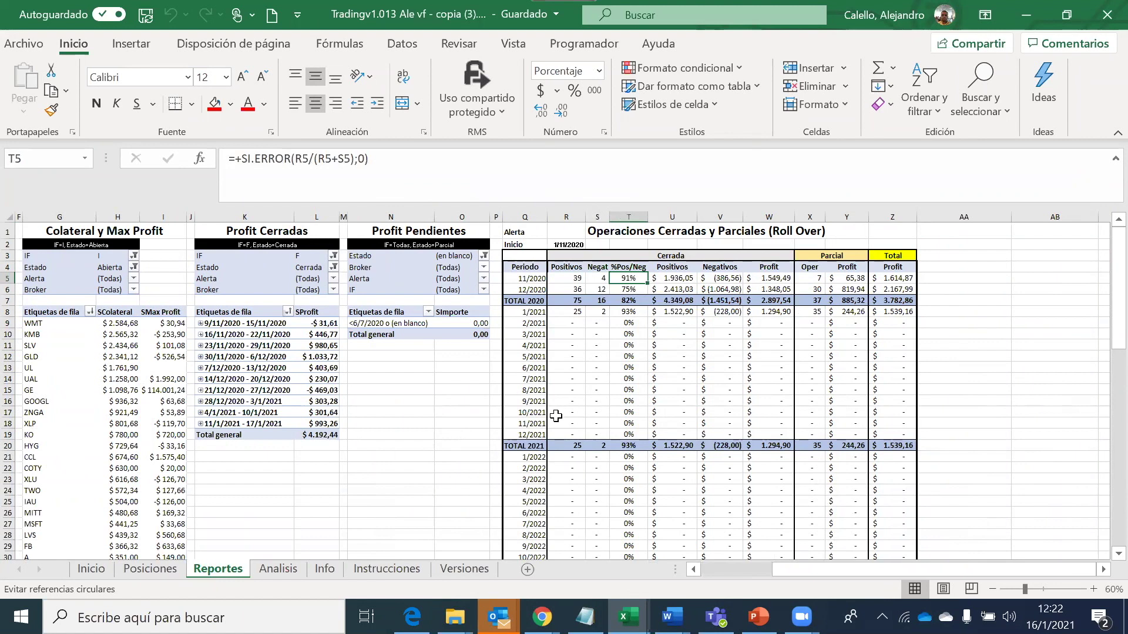
pyautogui.press('Right')
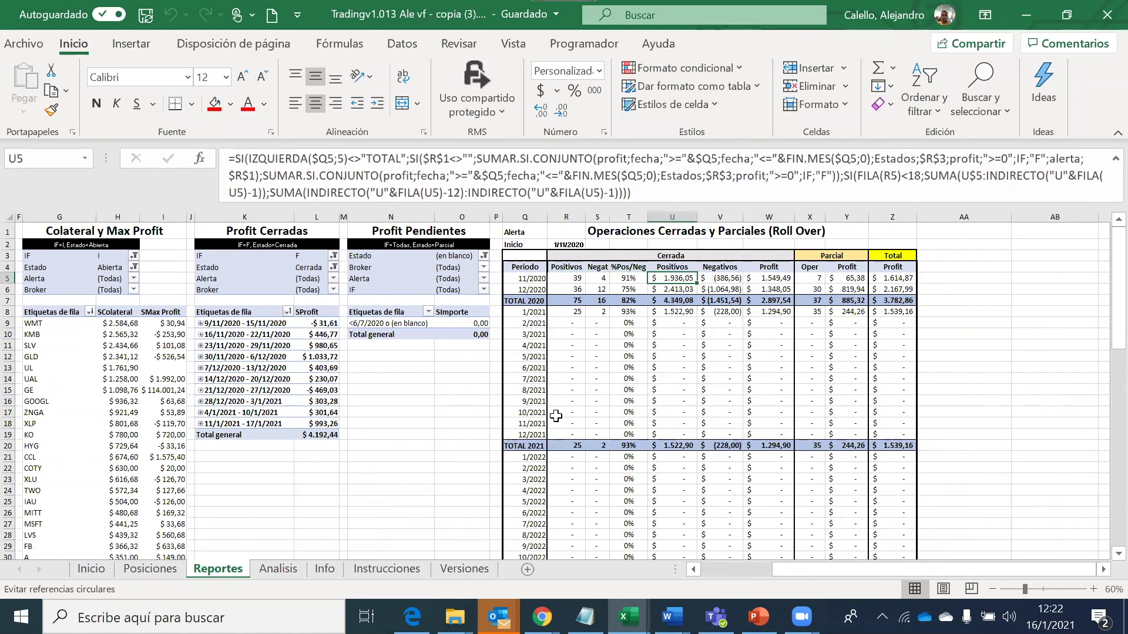
pyautogui.press('Down')
pyautogui.press('Up')
pyautogui.press('Up')
pyautogui.press('Down')
pyautogui.press('Right')
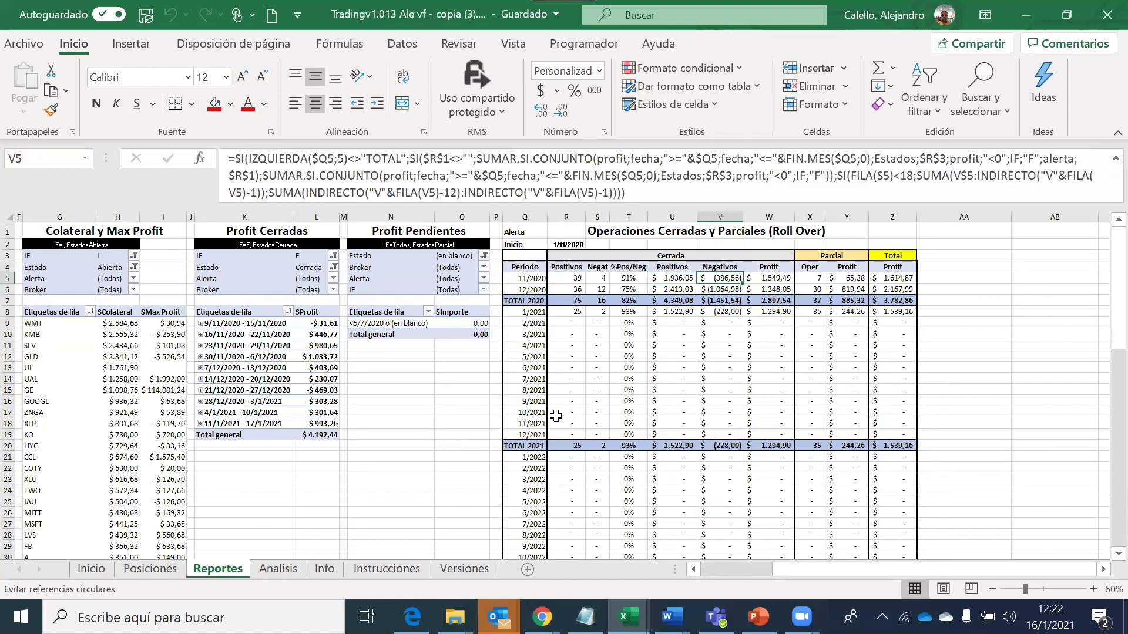
pyautogui.press('Right')
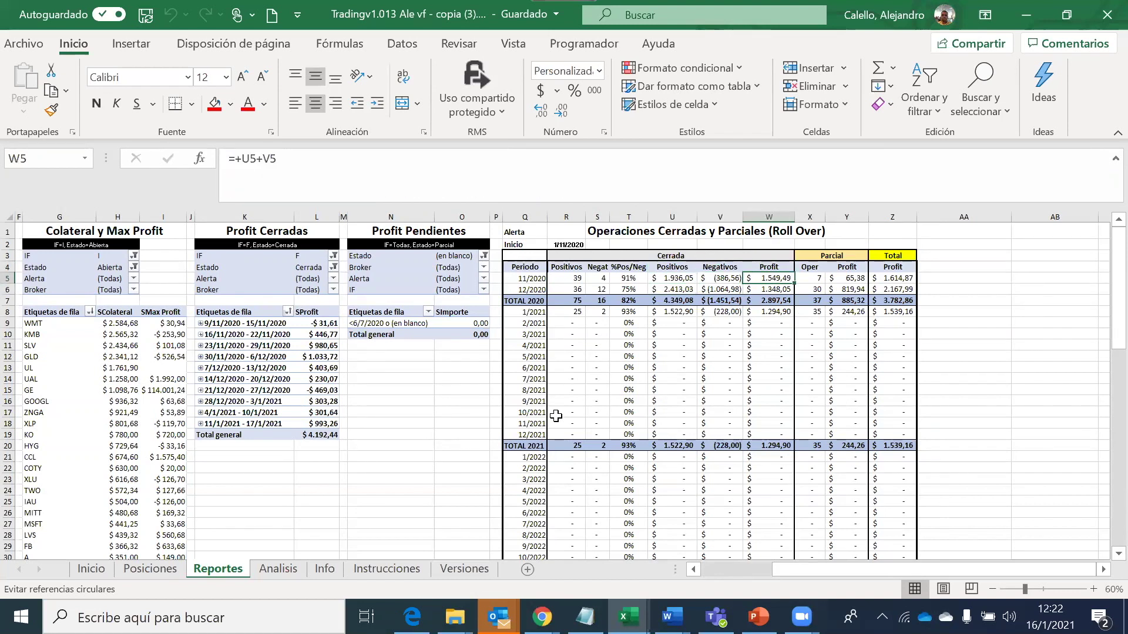
# Step: Inspect the 11/2020 profit and operation-count formulas in the report's Parcial section
pyautogui.press('Right')
pyautogui.press('Right')
pyautogui.press('Down')
pyautogui.press('Up')
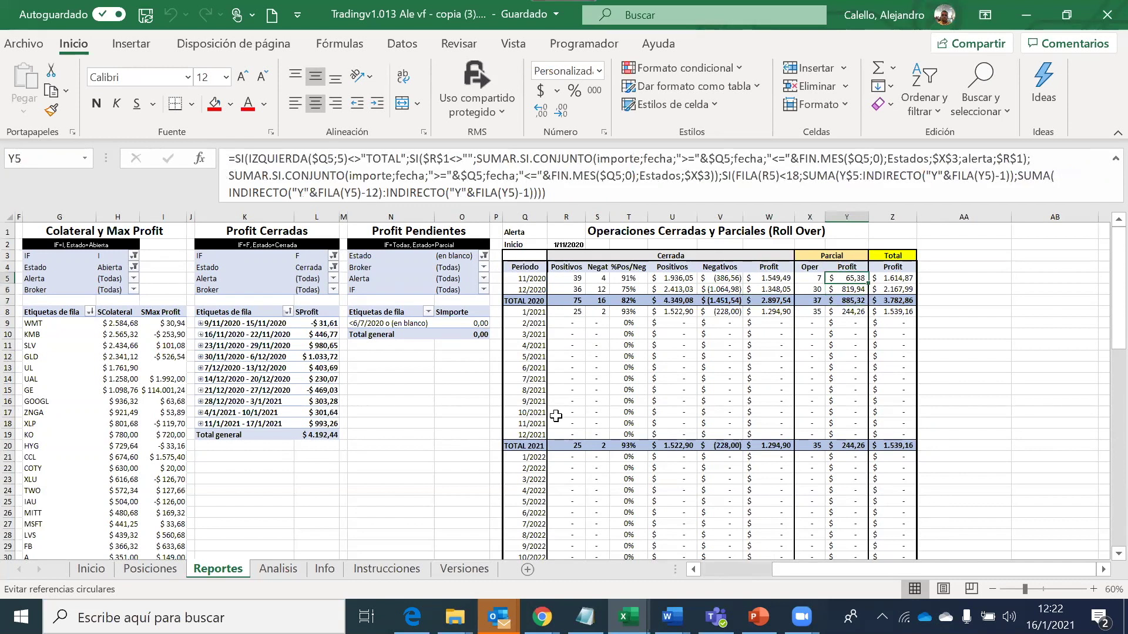
pyautogui.press('Left')
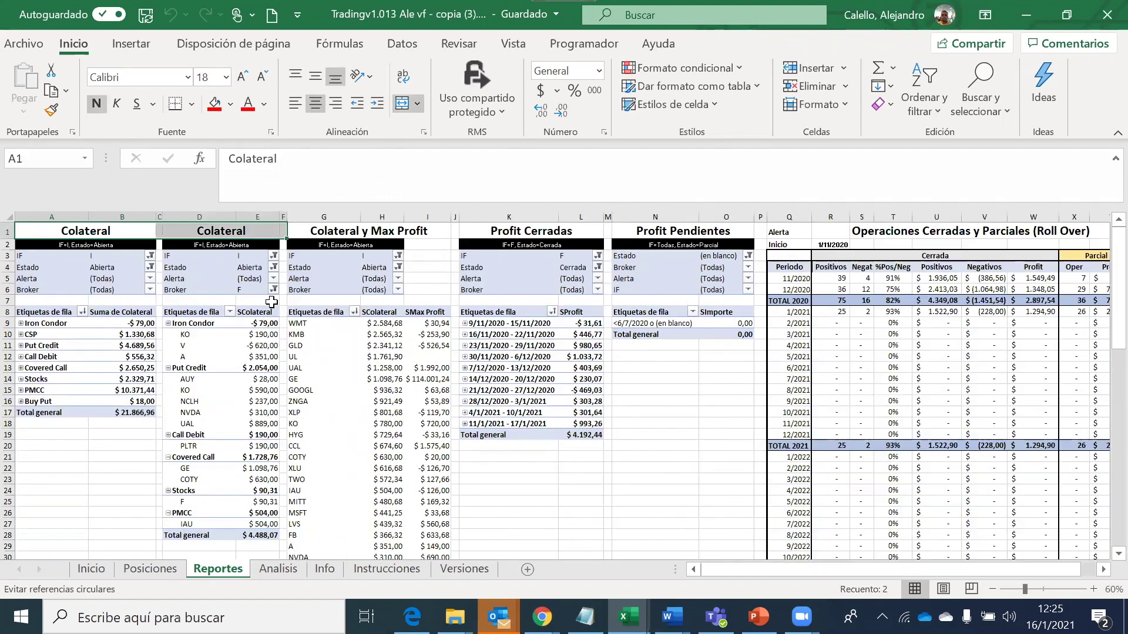
# Step: Select the two Colateral pivot tables and the Colateral y Max Profit table down to row 28 for review
pyautogui.hotkey('shift', 'Right')
pyautogui.hotkey('shift', 'Right')
pyautogui.hotkey('shift', 'Left')
pyautogui.hotkey('shift', 'Down')
pyautogui.hotkey('shift', 'Down')
pyautogui.hotkey('shift', 'Down')
pyautogui.hotkey('shift', 'Down')
pyautogui.hotkey('shift', 'Down')
pyautogui.hotkey('shift', 'Down')
pyautogui.hotkey('shift', 'Down')
pyautogui.hotkey('shift', 'Down')
pyautogui.hotkey('shift', 'Down')
pyautogui.hotkey('shift', 'Down')
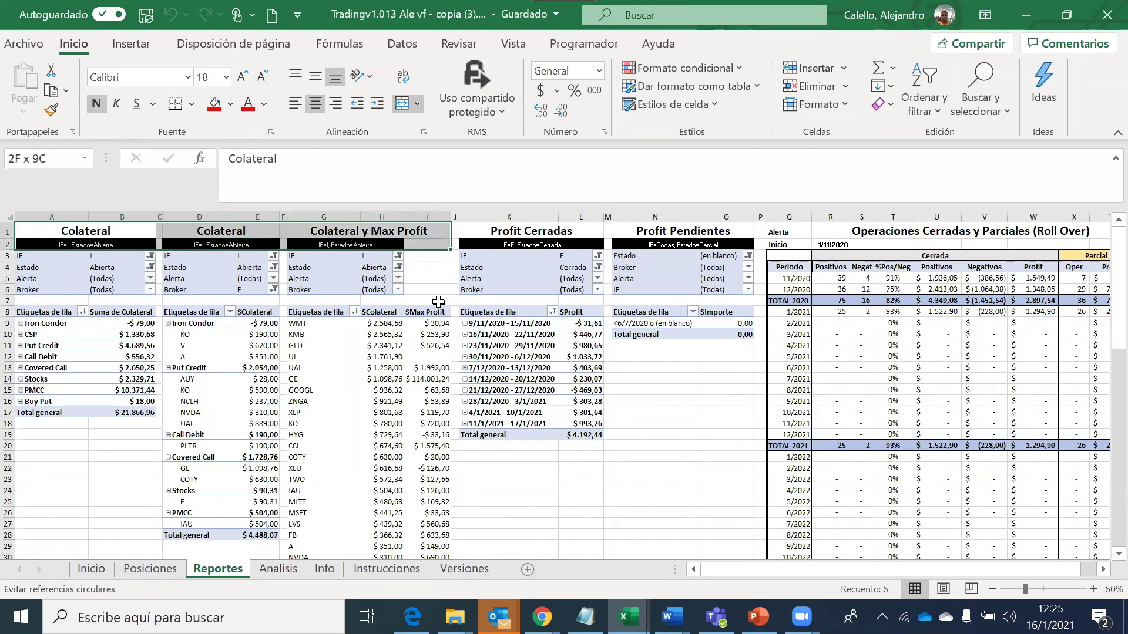
pyautogui.hotkey('shift', 'Down')
pyautogui.hotkey('shift', 'Down')
pyautogui.hotkey('shift', 'Down')
pyautogui.hotkey('shift', 'Down')
pyautogui.hotkey('shift', 'Down')
pyautogui.hotkey('shift', 'Down')
pyautogui.hotkey('shift', 'Down')
pyautogui.hotkey('shift', 'Down')
pyautogui.hotkey('shift', 'Down')
pyautogui.hotkey('shift', 'Down')
pyautogui.hotkey('shift', 'Down')
pyautogui.hotkey('shift', 'Down')
pyautogui.hotkey('shift', 'Down')
pyautogui.hotkey('shift', 'Down')
pyautogui.hotkey('shift', 'Down')
pyautogui.hotkey('shift', 'Down')
pyautogui.hotkey('shift', 'Down')
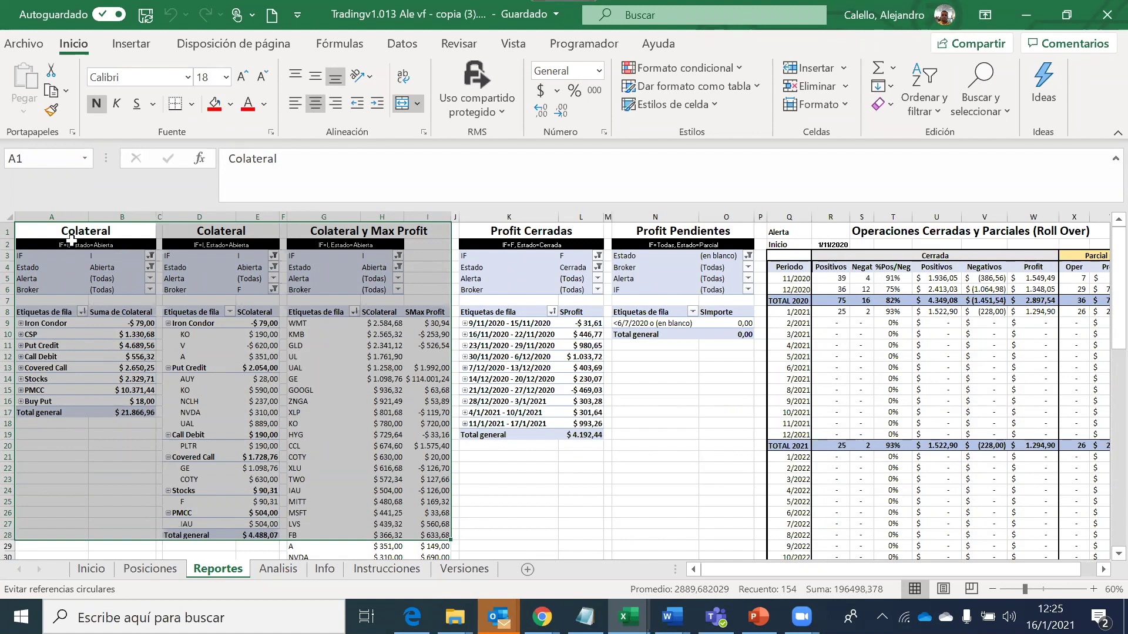
# Step: Expand the Iron Condor strategy in the first Colateral pivot table to list its individual tickers
pyautogui.click(43, 314)
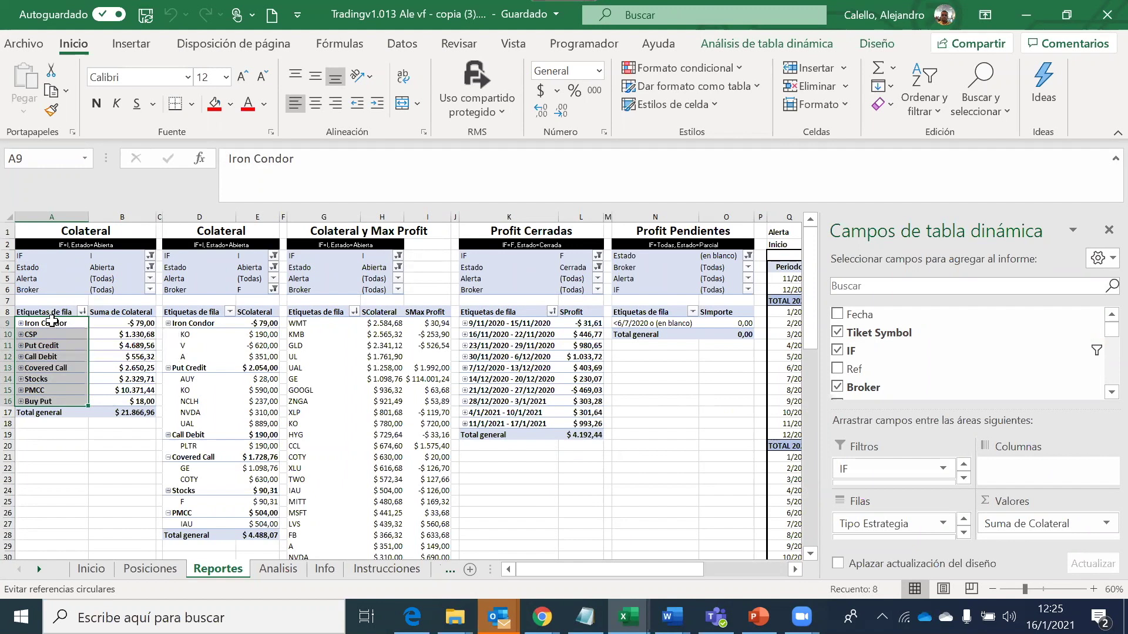
pyautogui.doubleClick(49, 323)
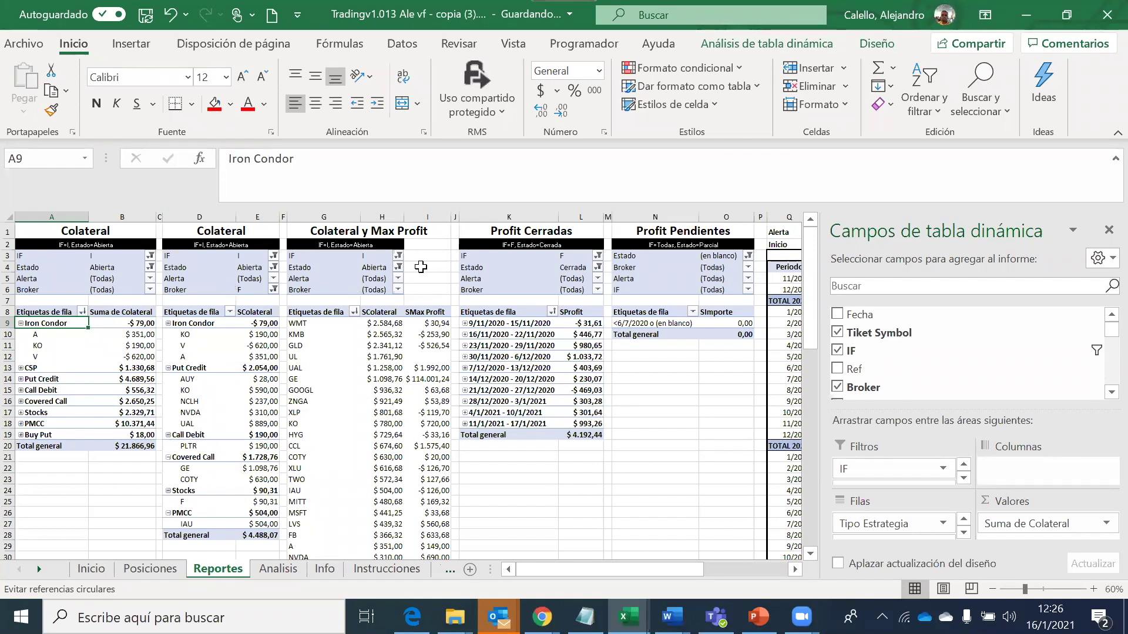
# Step: Review the Colateral y Max Profit and Profit Cerradas tables alongside the closed-operations profit for 1/2021
pyautogui.click(329, 234)
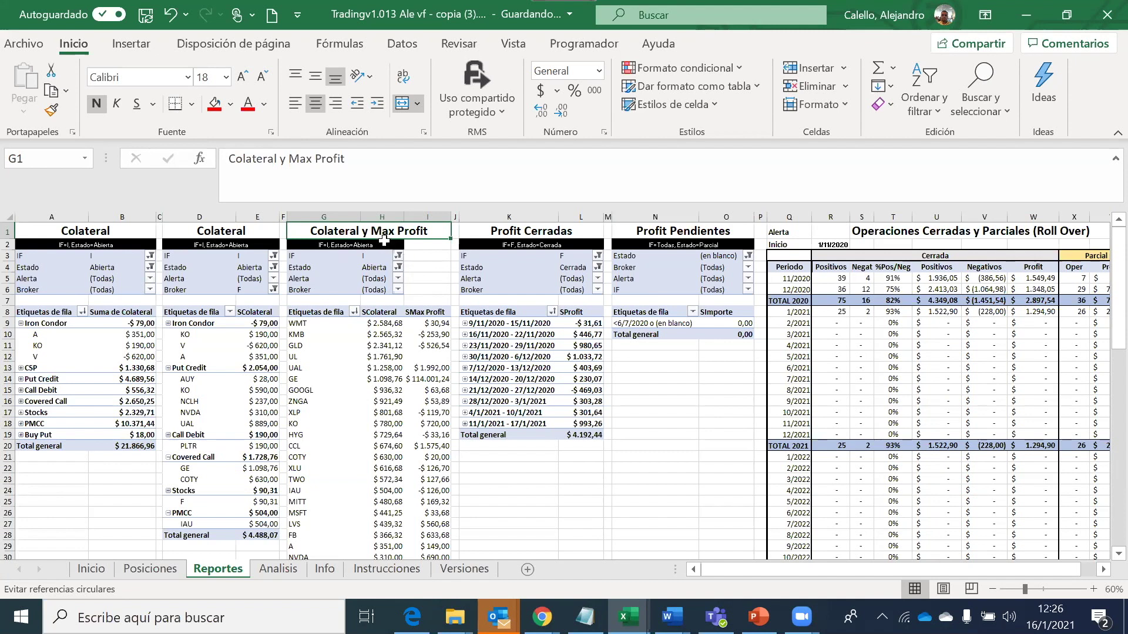
pyautogui.moveTo(500, 232); pyautogui.dragTo(701, 367)
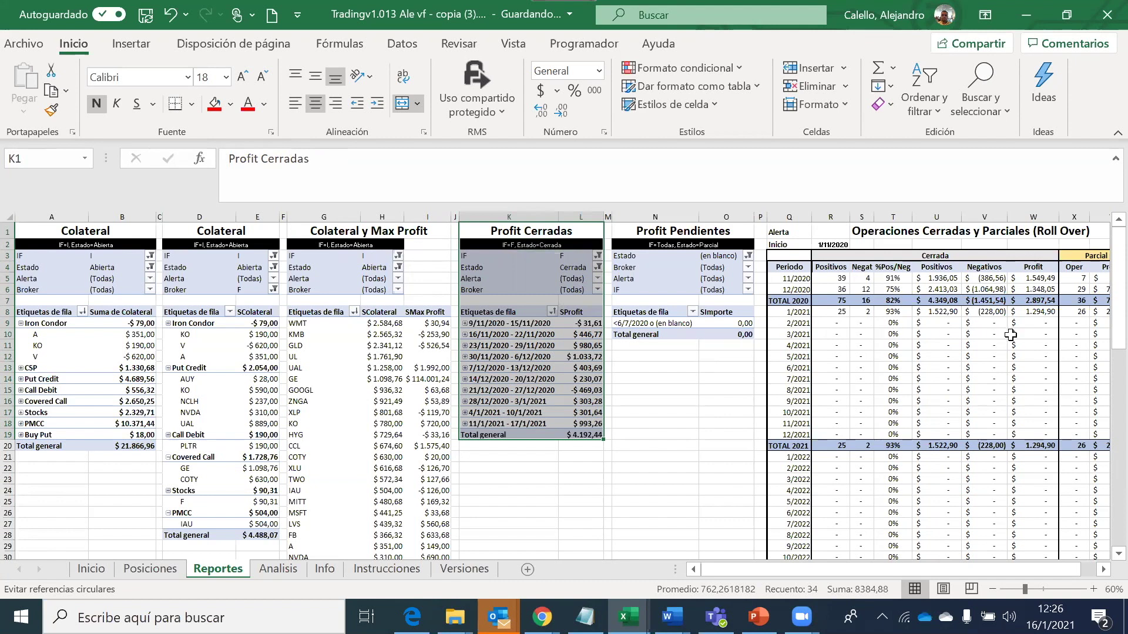
pyautogui.click(1035, 311)
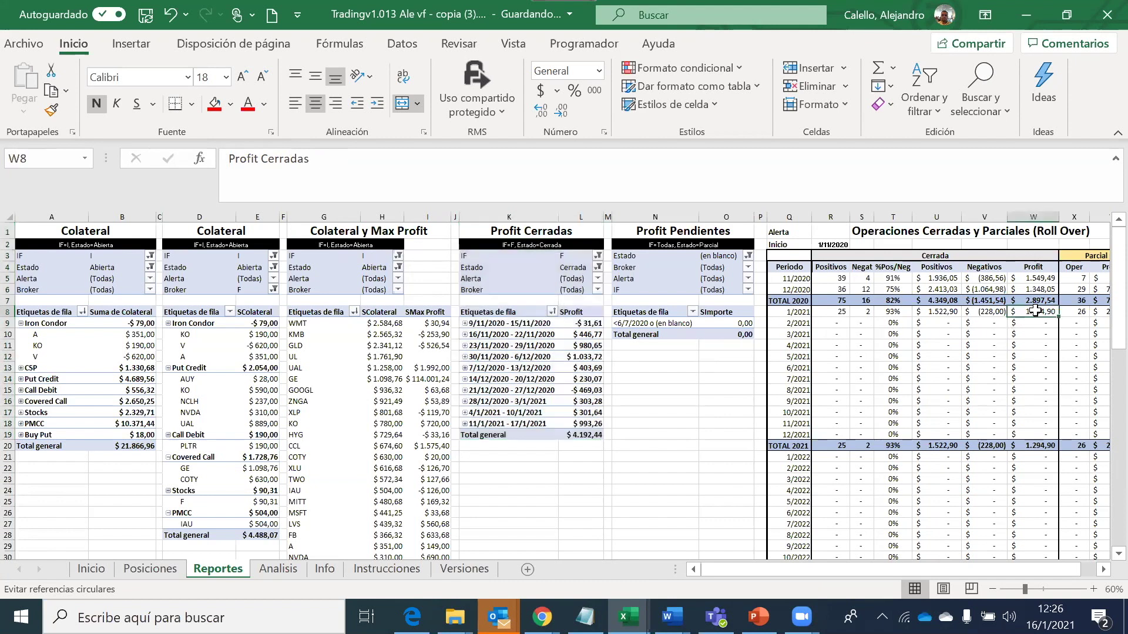
pyautogui.click(510, 324)
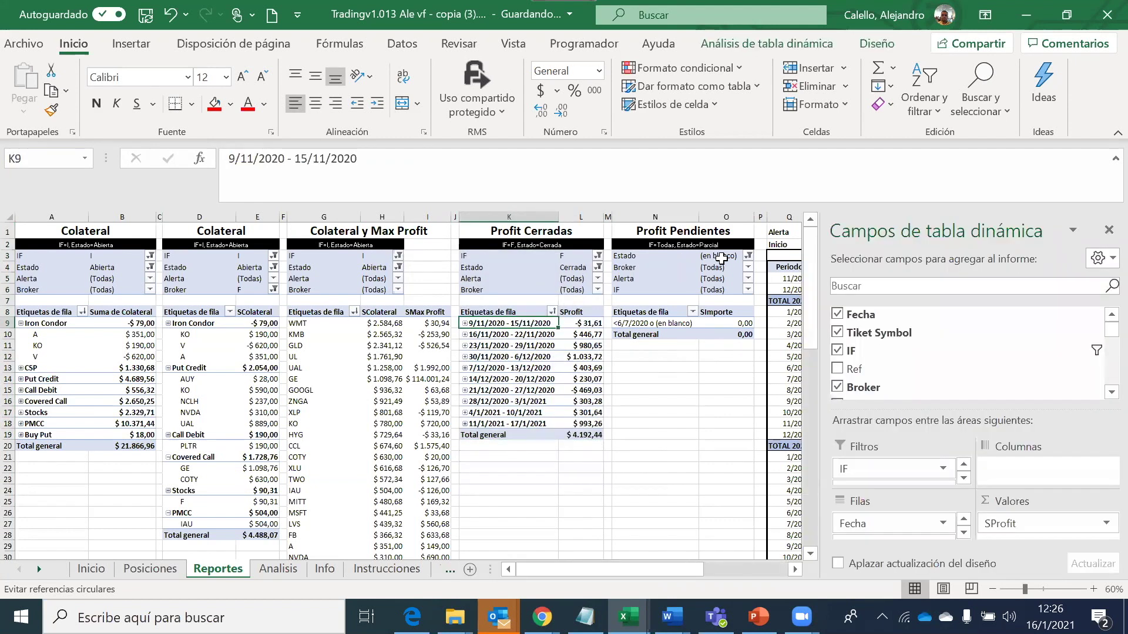
pyautogui.click(1108, 229)
pyautogui.click(1064, 256)
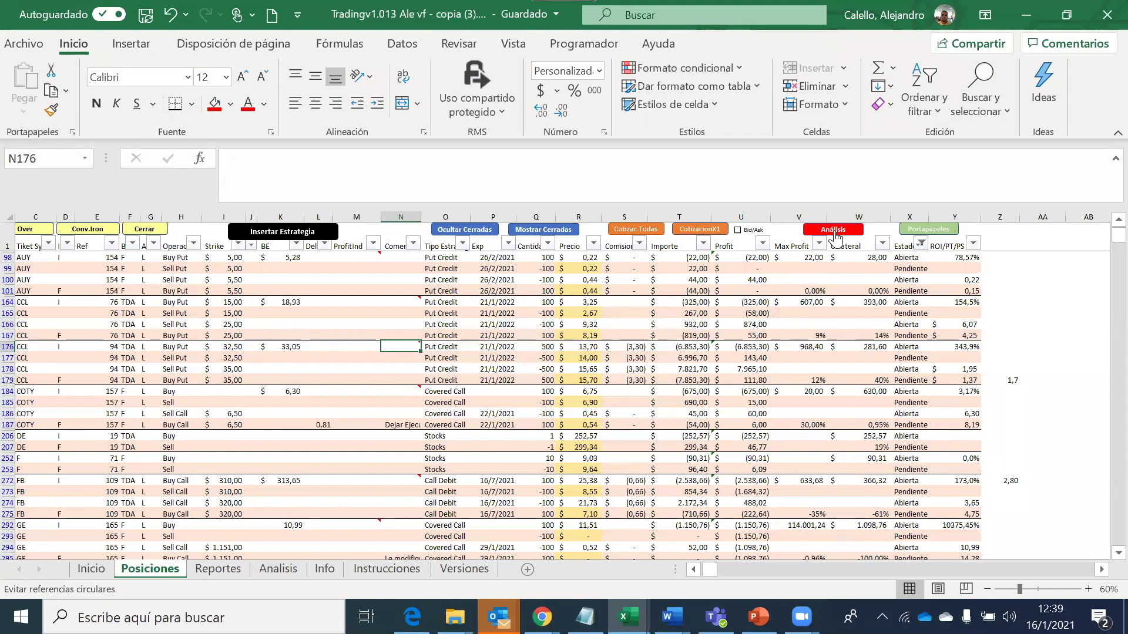
# Step: Run the analysis from the Posiciones sheet for the CCL put credit position with reference 94
pyautogui.click(825, 227)
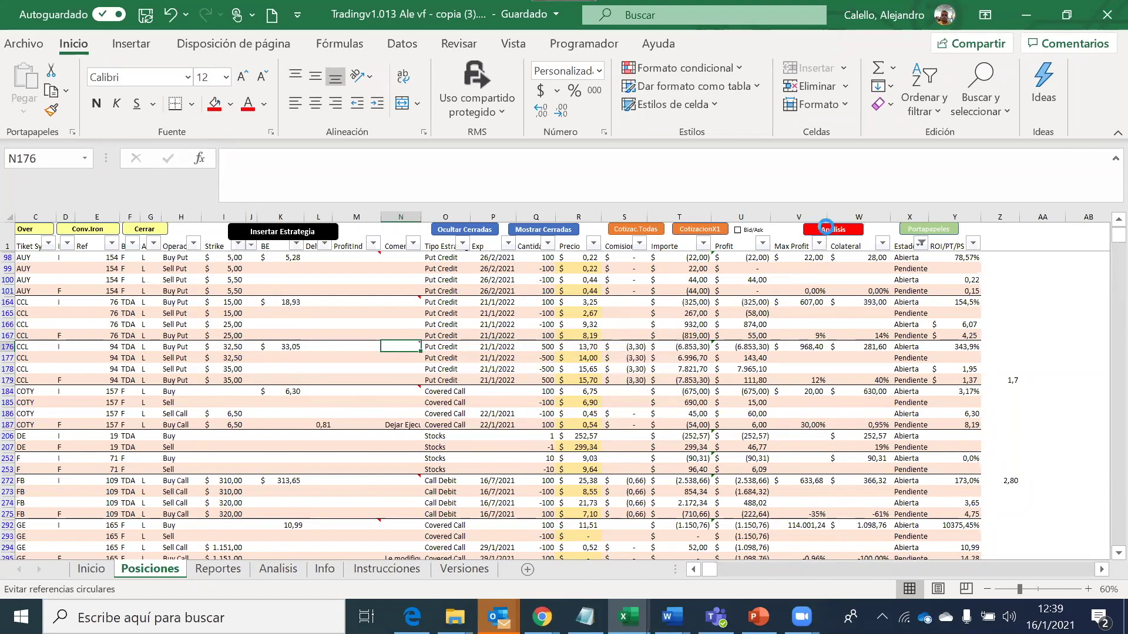